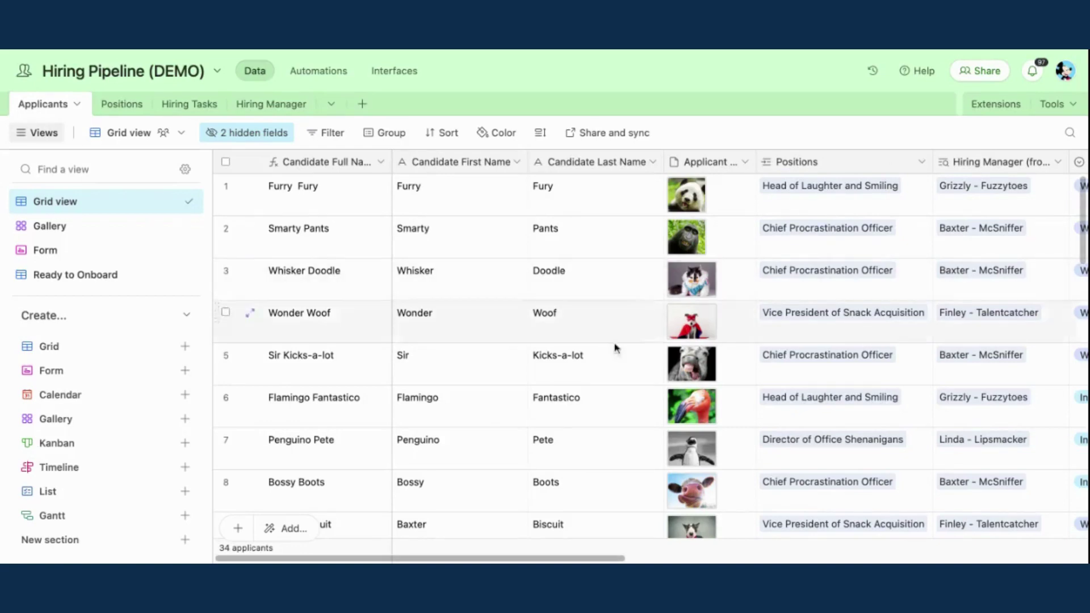
- Show the base's Record templates panel, listing the Onboarding Template with 4 records
{"action": "scroll", "coordinate": [609, 363], "scroll_direction": "down", "scroll_amount": 15}
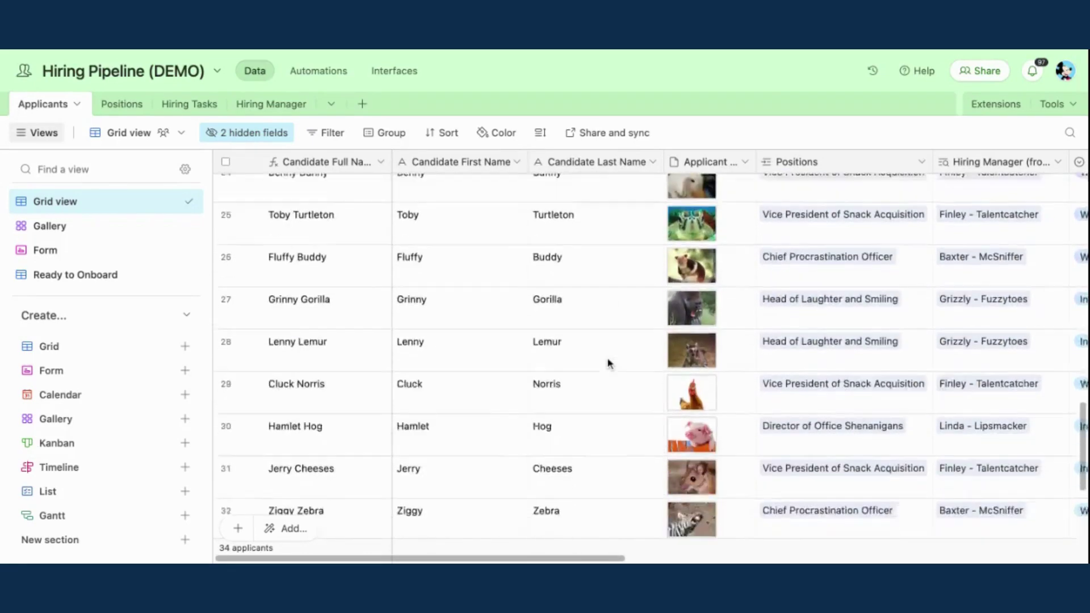
{"action": "scroll", "coordinate": [609, 364], "scroll_direction": "down", "scroll_amount": 5}
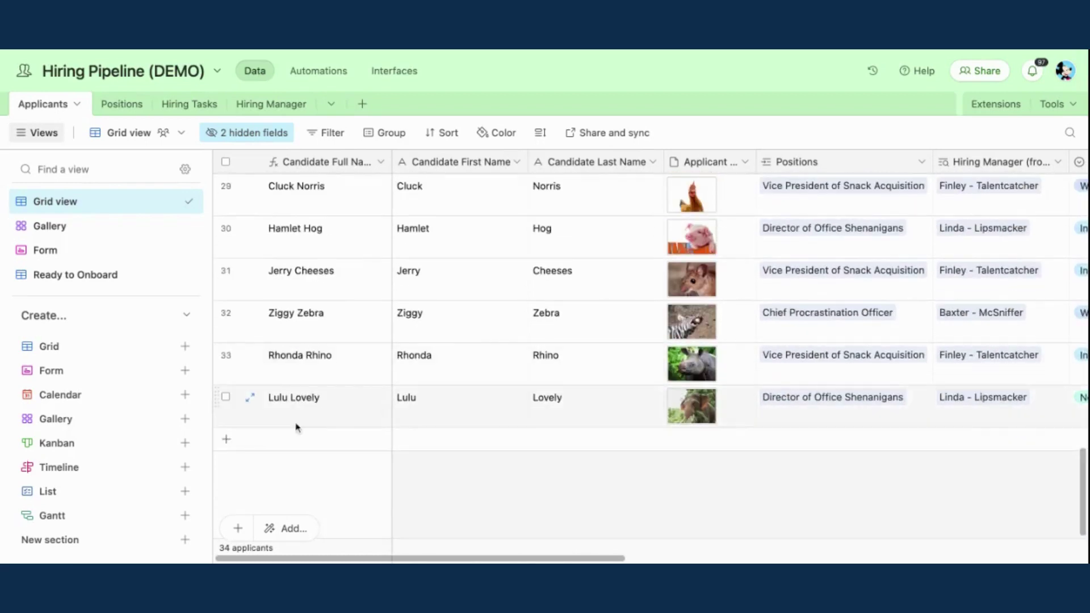
{"action": "scroll", "coordinate": [628, 419], "scroll_direction": "up", "scroll_amount": 20}
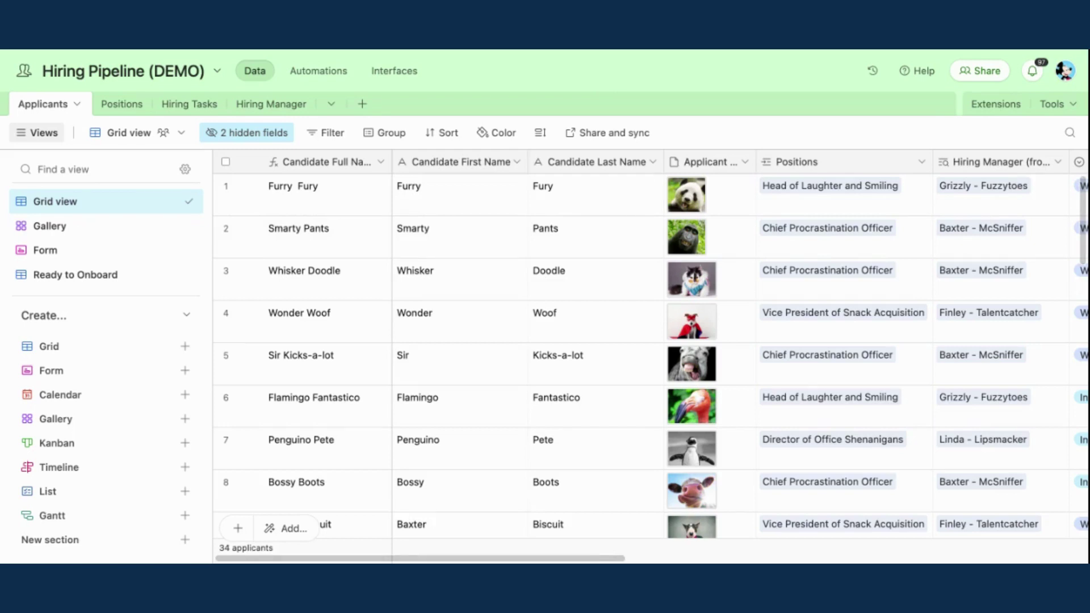
{"action": "left_click", "coordinate": [1057, 106]}
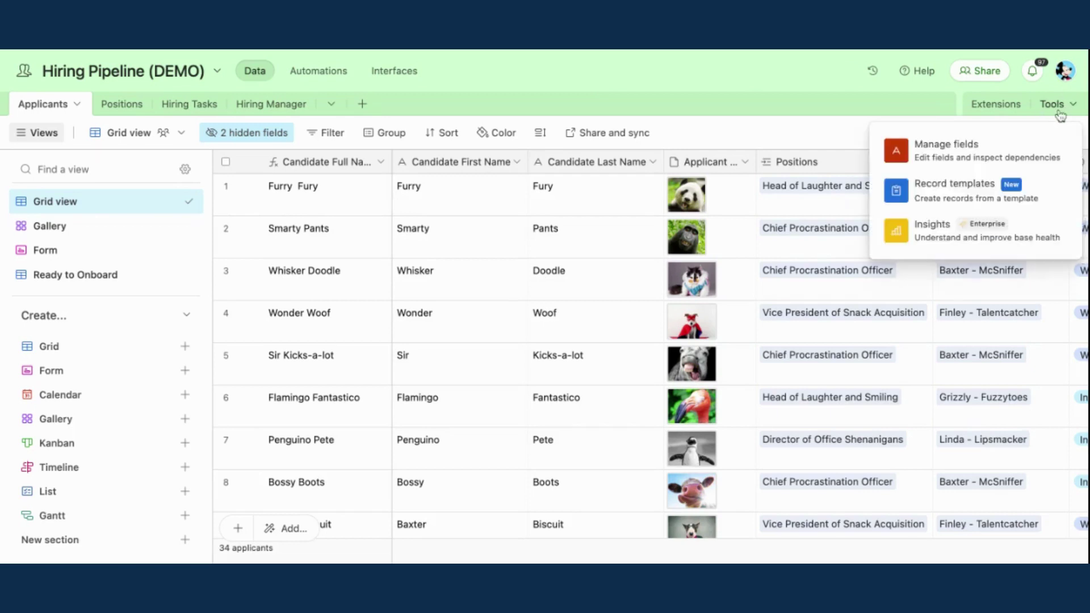
{"action": "left_click", "coordinate": [959, 192]}
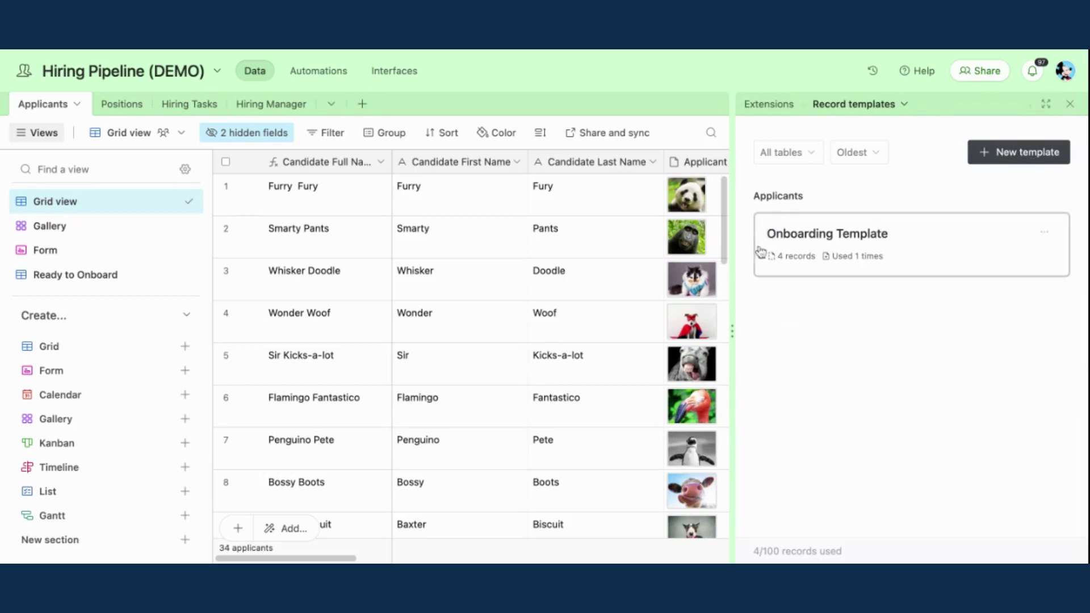
{"action": "left_click", "coordinate": [868, 244]}
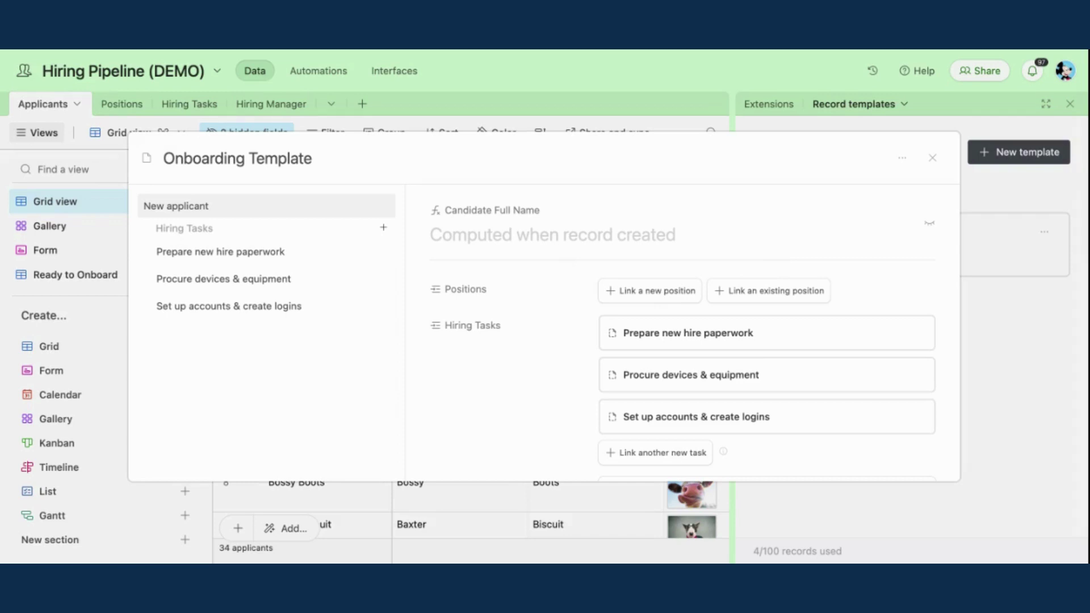
{"action": "scroll", "coordinate": [534, 363], "scroll_direction": "down", "scroll_amount": 1}
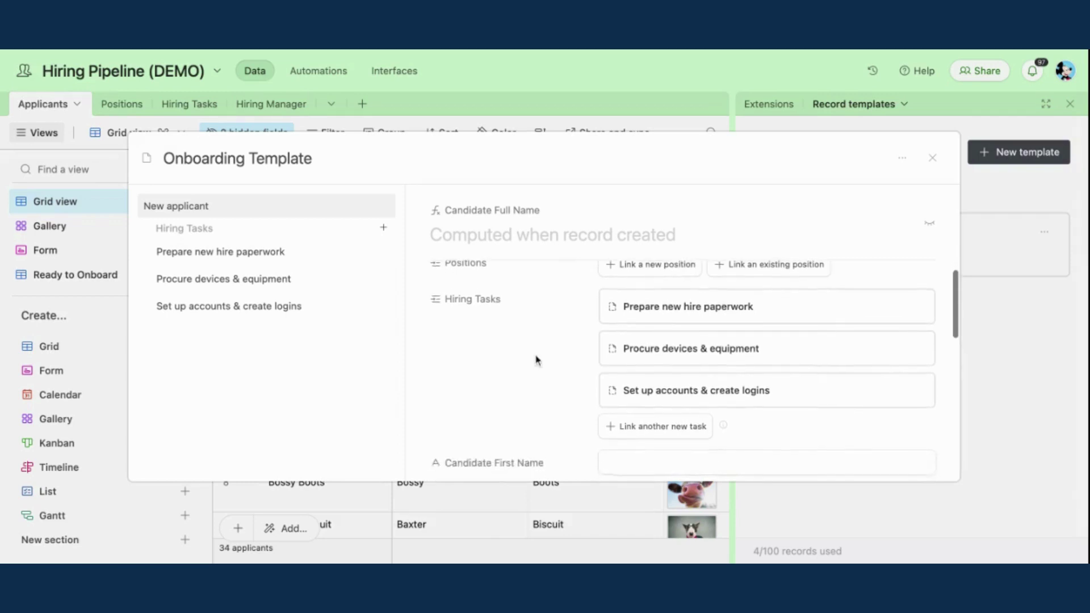
{"action": "scroll", "coordinate": [536, 360], "scroll_direction": "up", "scroll_amount": 1}
{"action": "scroll", "coordinate": [535, 360], "scroll_direction": "down", "scroll_amount": 10}
{"action": "scroll", "coordinate": [535, 360], "scroll_direction": "up", "scroll_amount": 10}
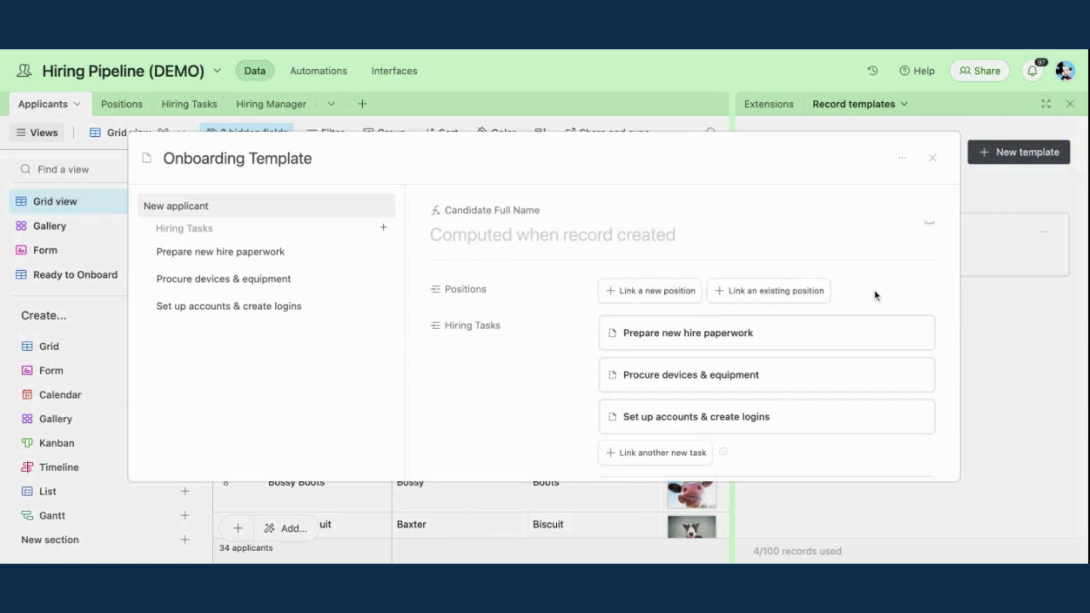
{"action": "scroll", "coordinate": [875, 295], "scroll_direction": "down", "scroll_amount": 1}
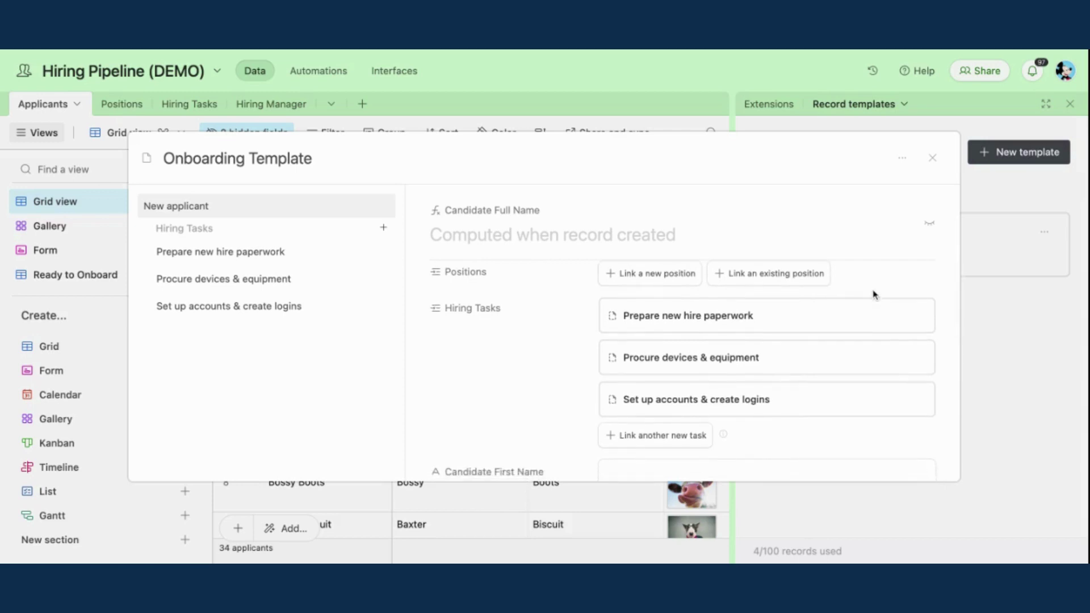
{"action": "scroll", "coordinate": [875, 295], "scroll_direction": "down", "scroll_amount": 1}
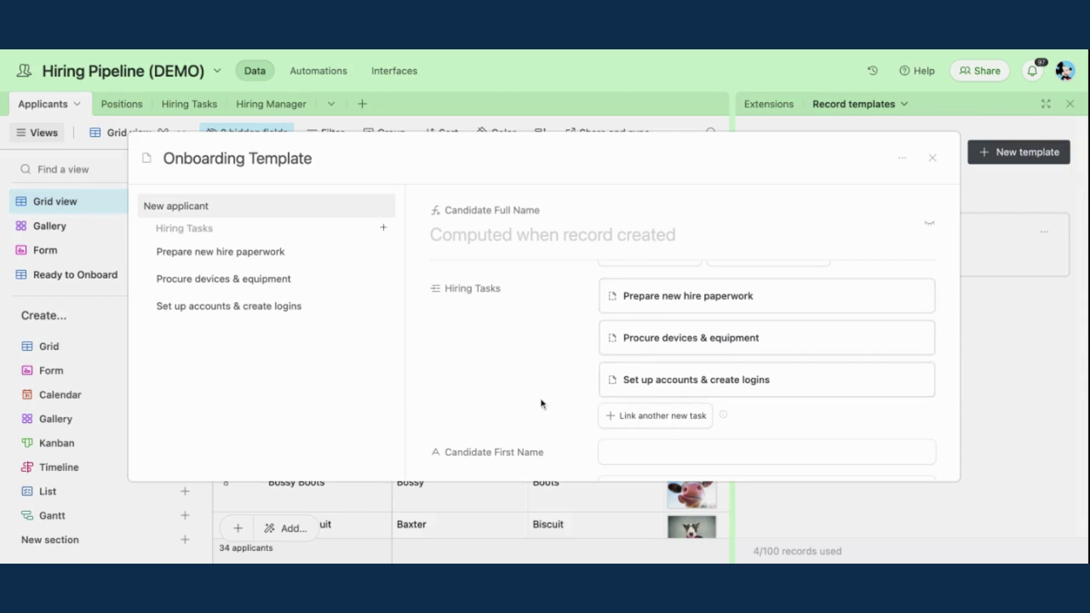
{"action": "scroll", "coordinate": [540, 350], "scroll_direction": "down", "scroll_amount": 3}
{"action": "scroll", "coordinate": [540, 350], "scroll_direction": "down", "scroll_amount": 4}
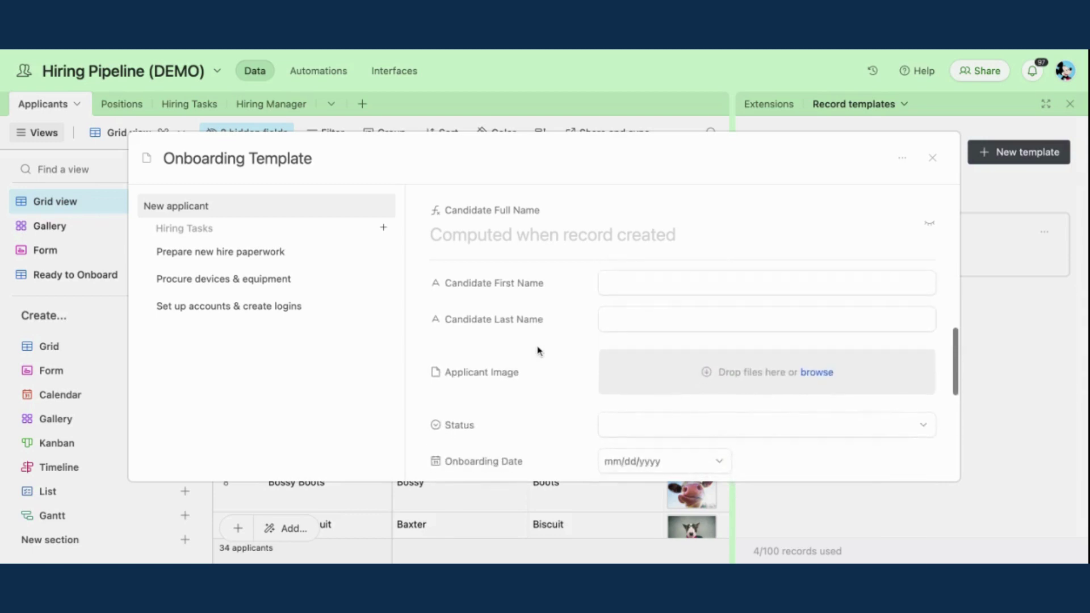
{"action": "scroll", "coordinate": [540, 350], "scroll_direction": "down", "scroll_amount": 8}
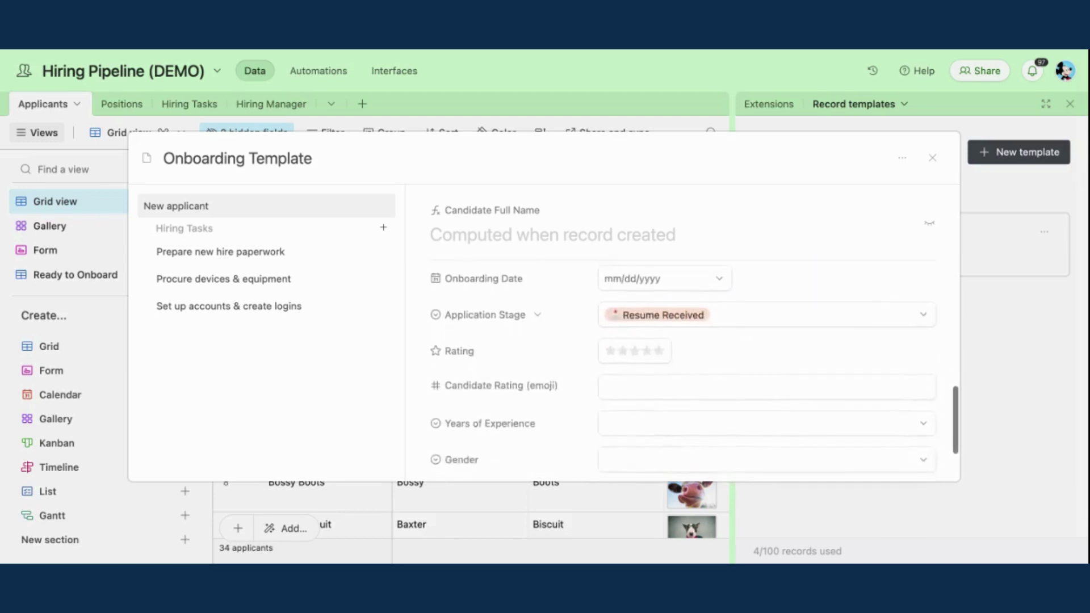
{"action": "scroll", "coordinate": [540, 351], "scroll_direction": "up", "scroll_amount": 4}
{"action": "scroll", "coordinate": [539, 351], "scroll_direction": "up", "scroll_amount": 3}
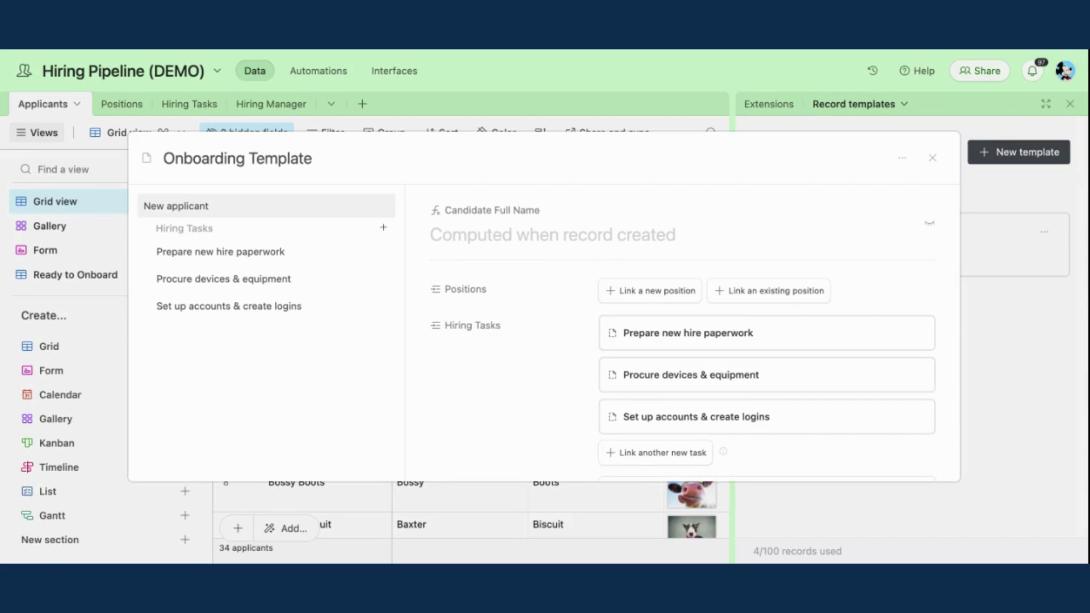
- Close the Onboarding Template editor and the Record templates panel
{"action": "left_click", "coordinate": [934, 159]}
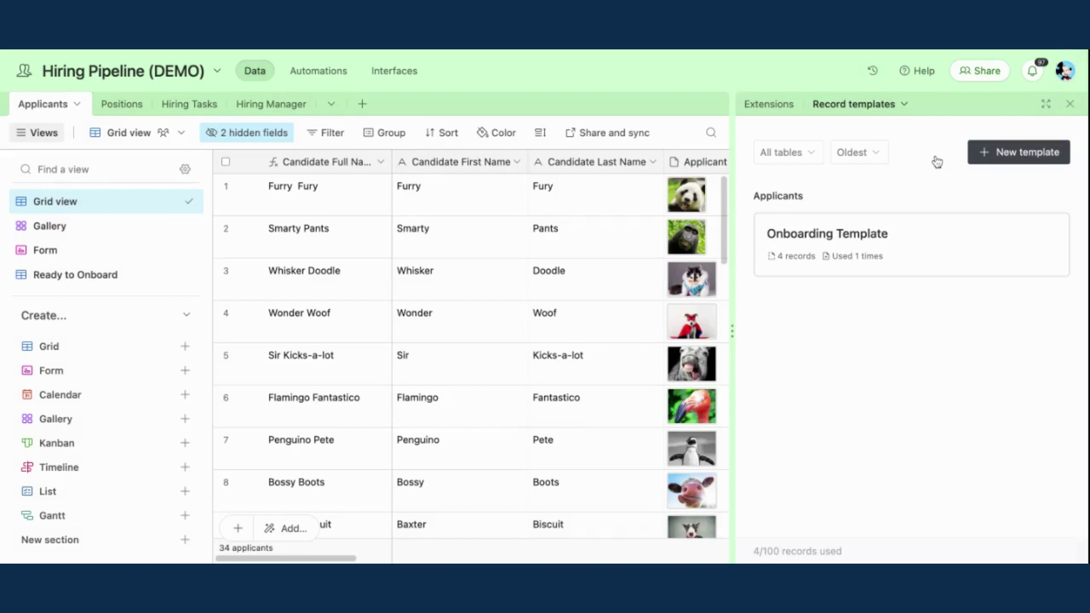
{"action": "left_click", "coordinate": [1071, 105]}
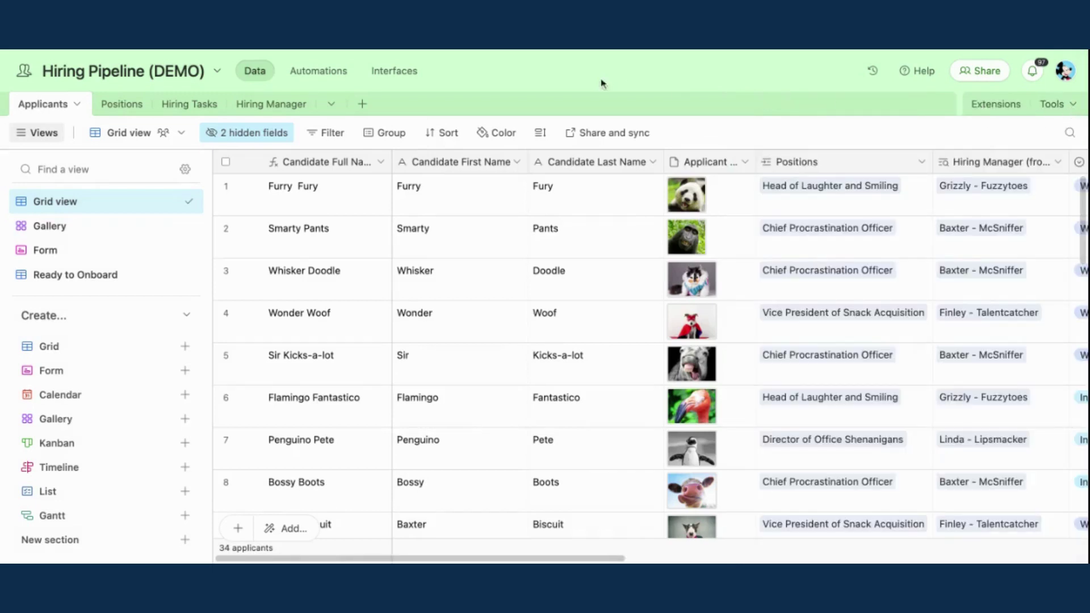
- Switch to Automations and view the automation trigger's settings
{"action": "left_click", "coordinate": [323, 83]}
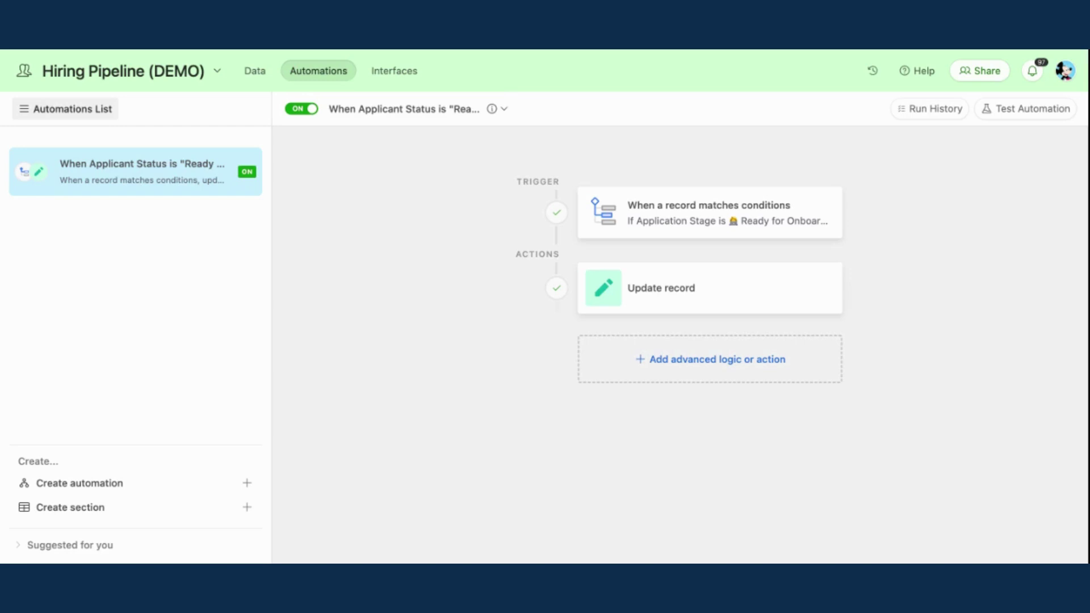
{"action": "left_click", "coordinate": [662, 215]}
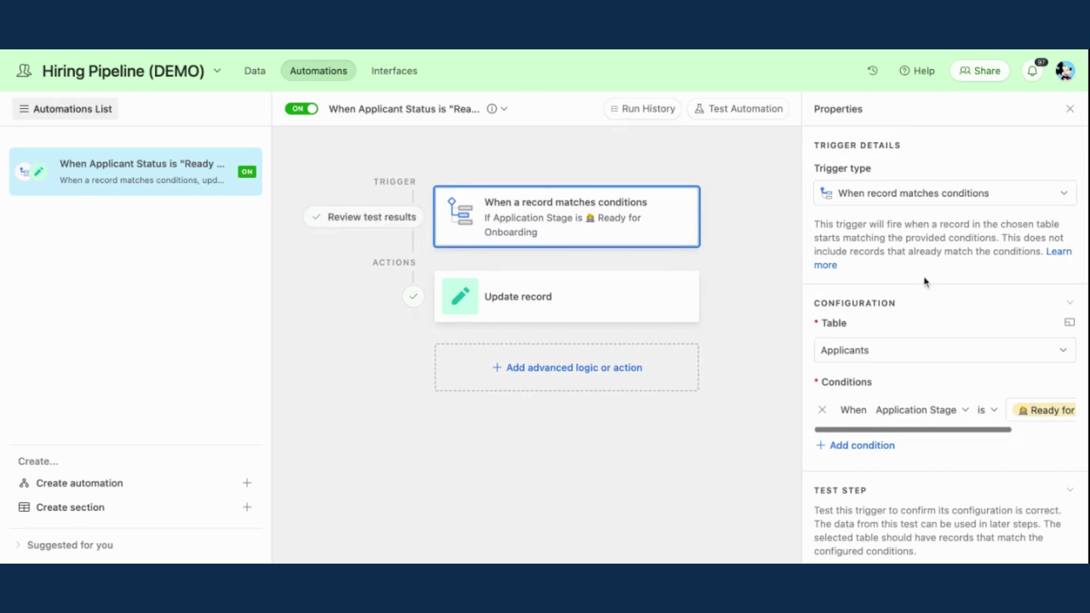
{"action": "scroll", "coordinate": [959, 329], "scroll_direction": "down", "scroll_amount": 5}
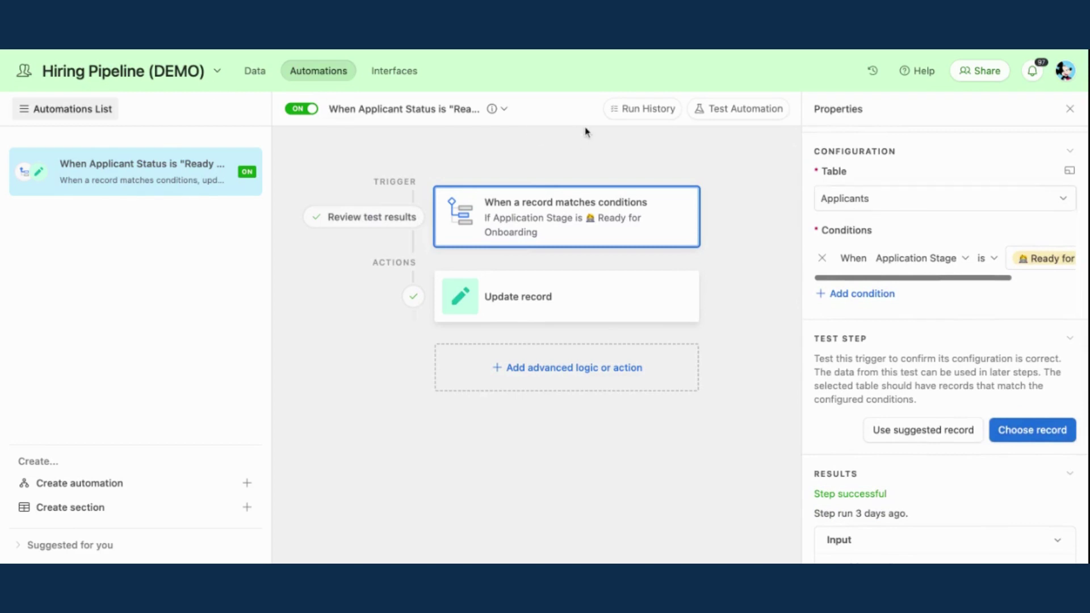
- Review the trigger condition: Applicants Application Stage is Ready for Onboarding
{"action": "left_click", "coordinate": [262, 76]}
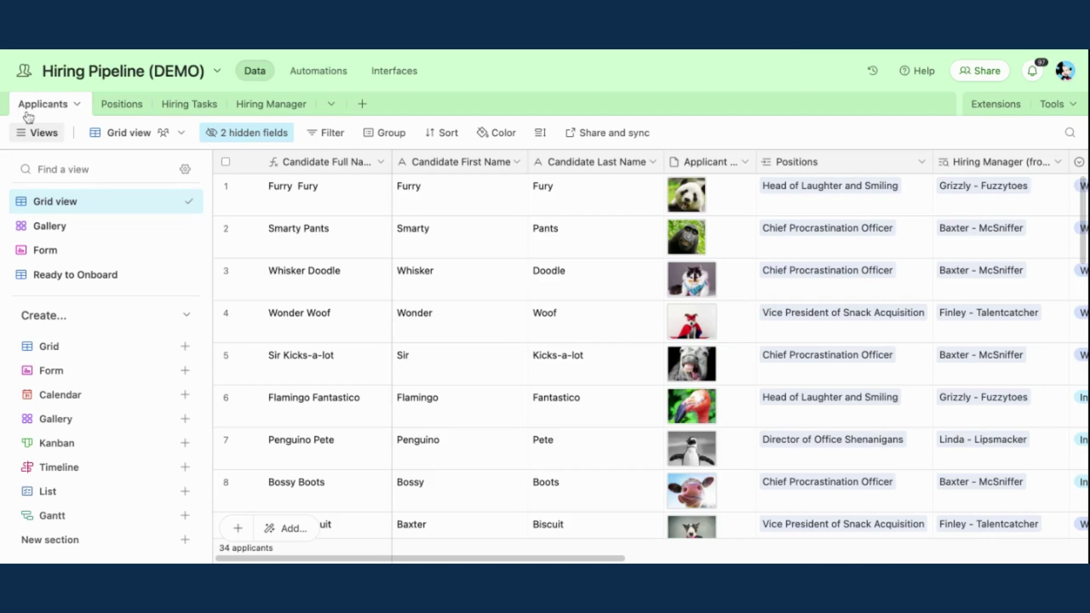
{"action": "left_click", "coordinate": [307, 74]}
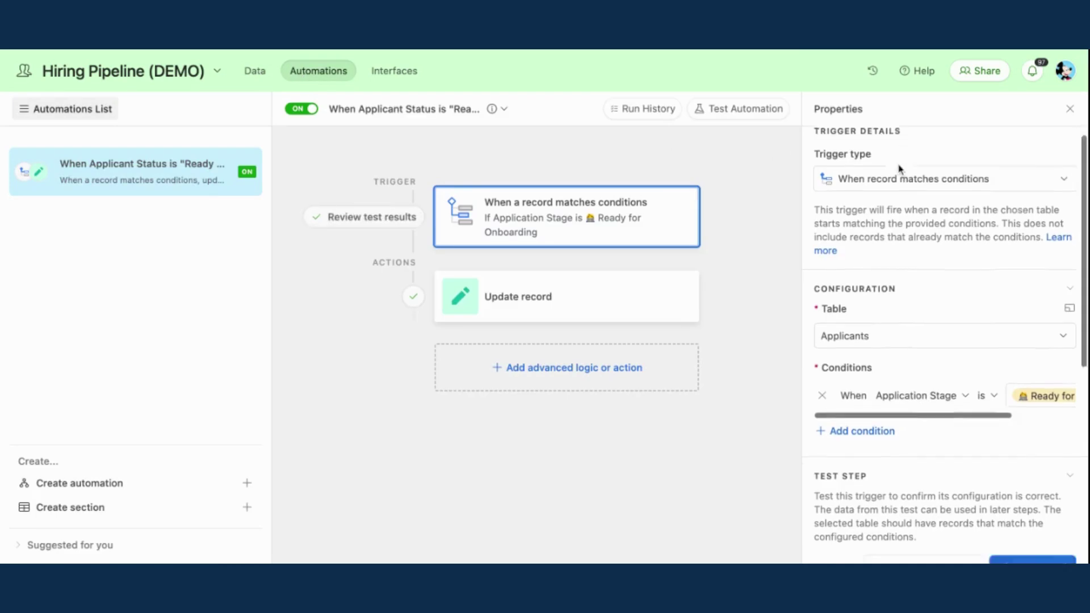
{"action": "scroll", "coordinate": [899, 168], "scroll_direction": "down", "scroll_amount": 5}
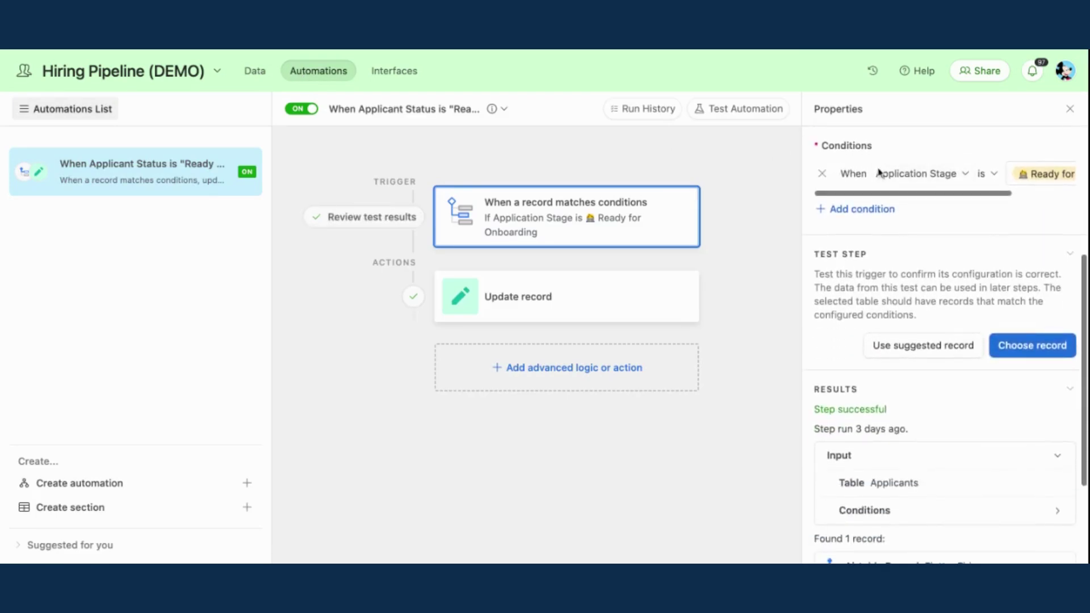
{"action": "scroll", "coordinate": [942, 178], "scroll_direction": "right", "scroll_amount": 5}
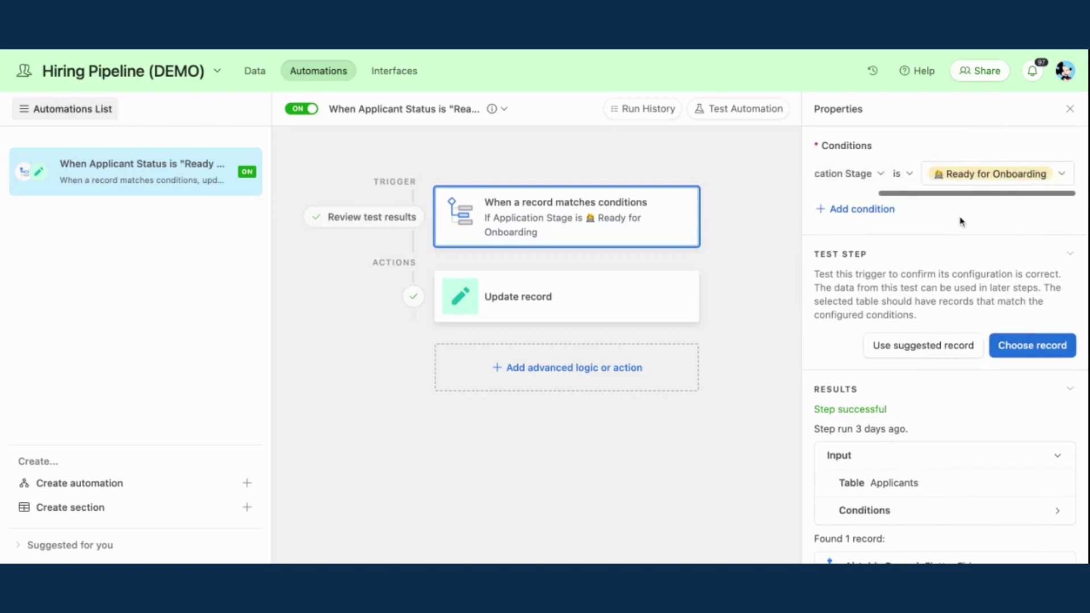
{"action": "scroll", "coordinate": [961, 221], "scroll_direction": "down", "scroll_amount": 5}
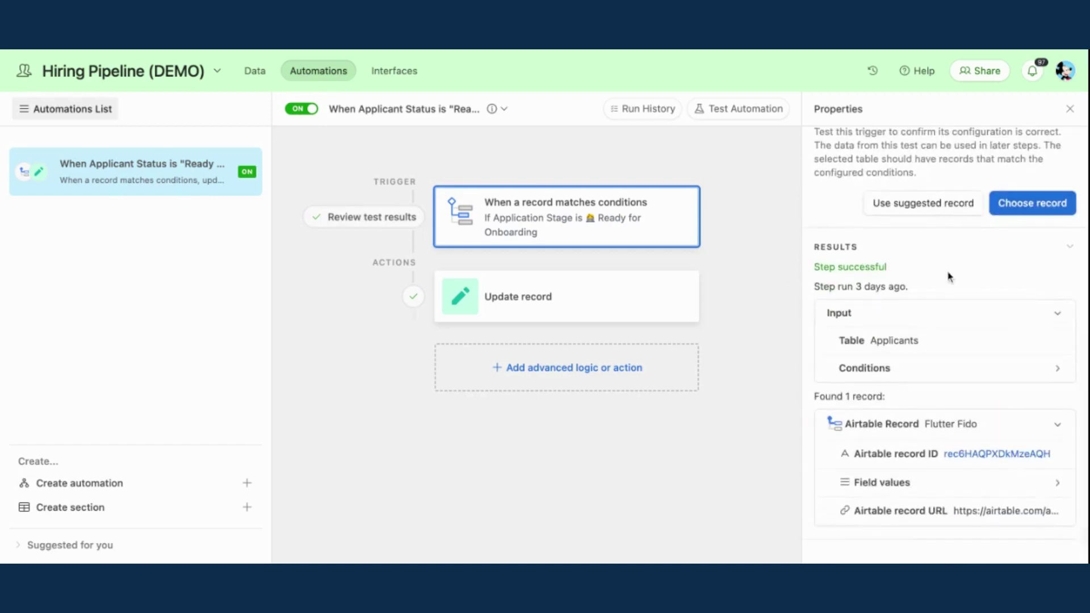
{"action": "scroll", "coordinate": [949, 275], "scroll_direction": "up", "scroll_amount": 7}
{"action": "scroll", "coordinate": [855, 242], "scroll_direction": "left", "scroll_amount": 3}
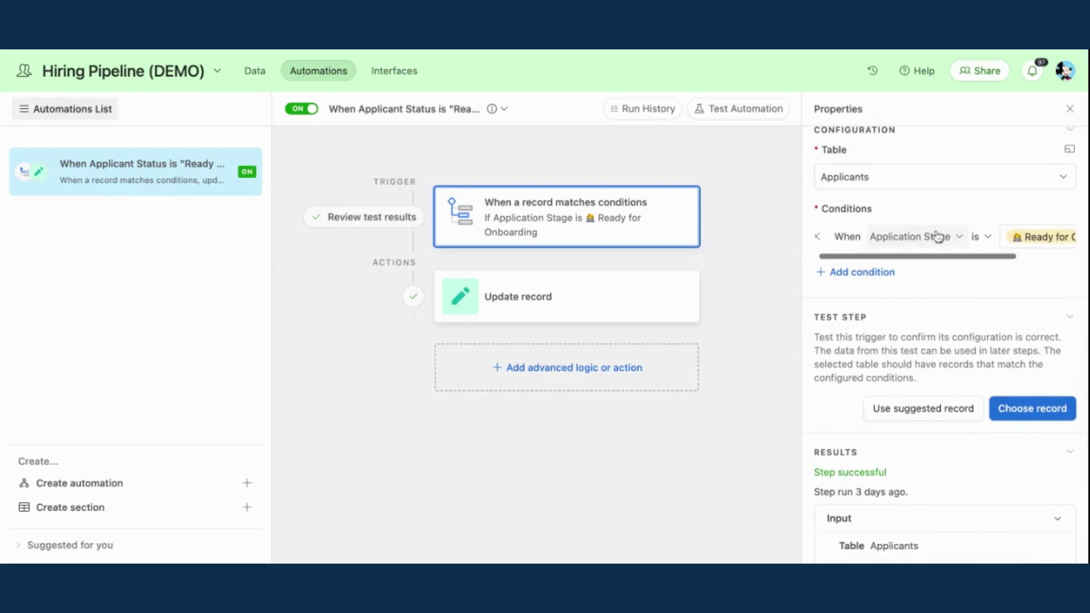
{"action": "scroll", "coordinate": [969, 239], "scroll_direction": "right", "scroll_amount": 3}
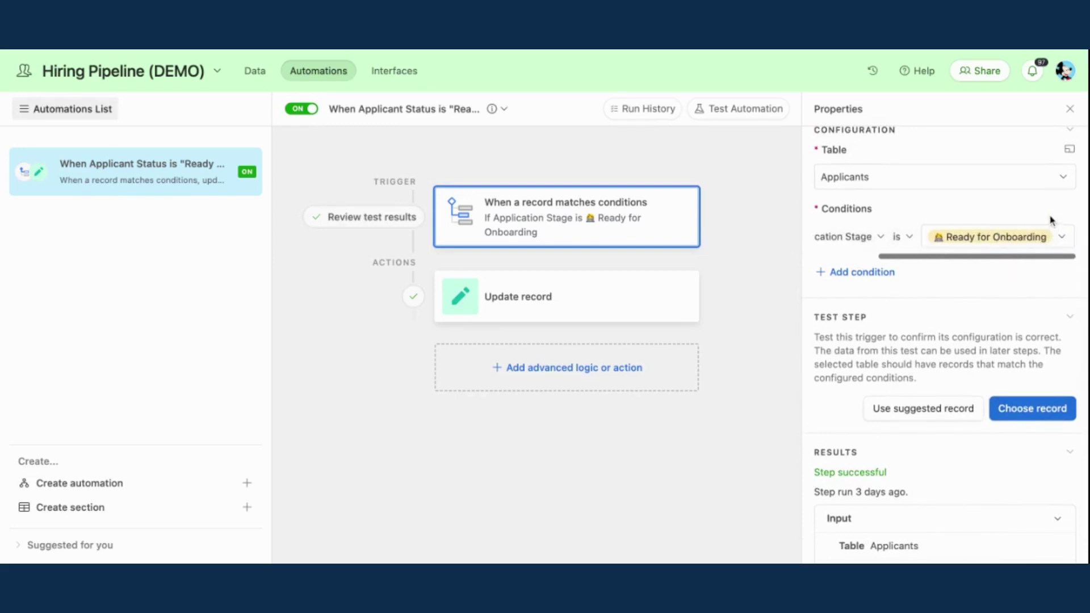
- Review the Update record action's Table, Record ID and Onboarding Template settings
{"action": "left_click", "coordinate": [558, 295]}
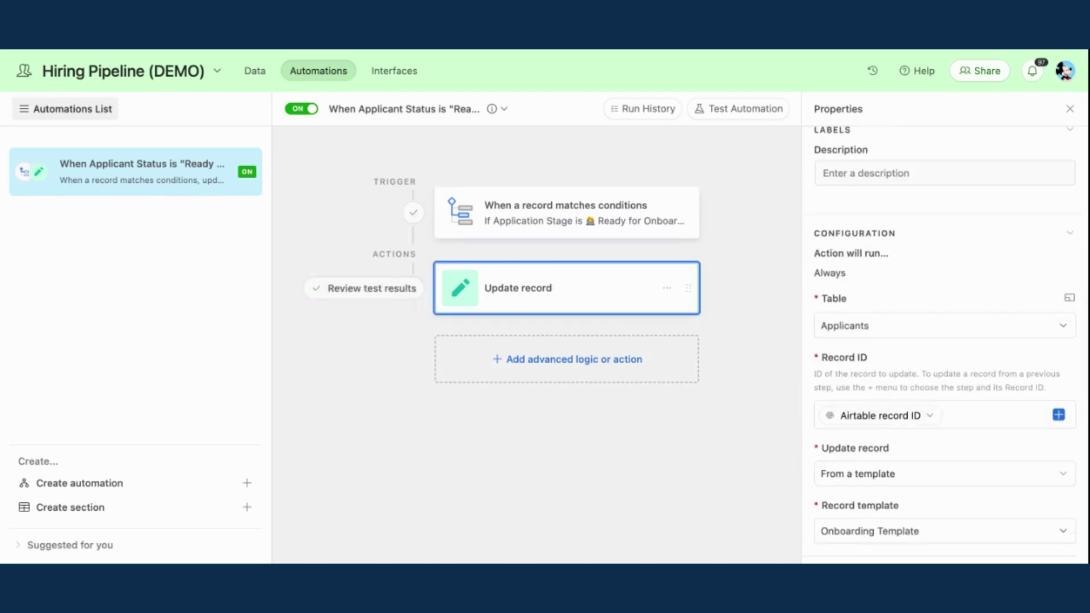
{"action": "scroll", "coordinate": [991, 272], "scroll_direction": "up", "scroll_amount": 5}
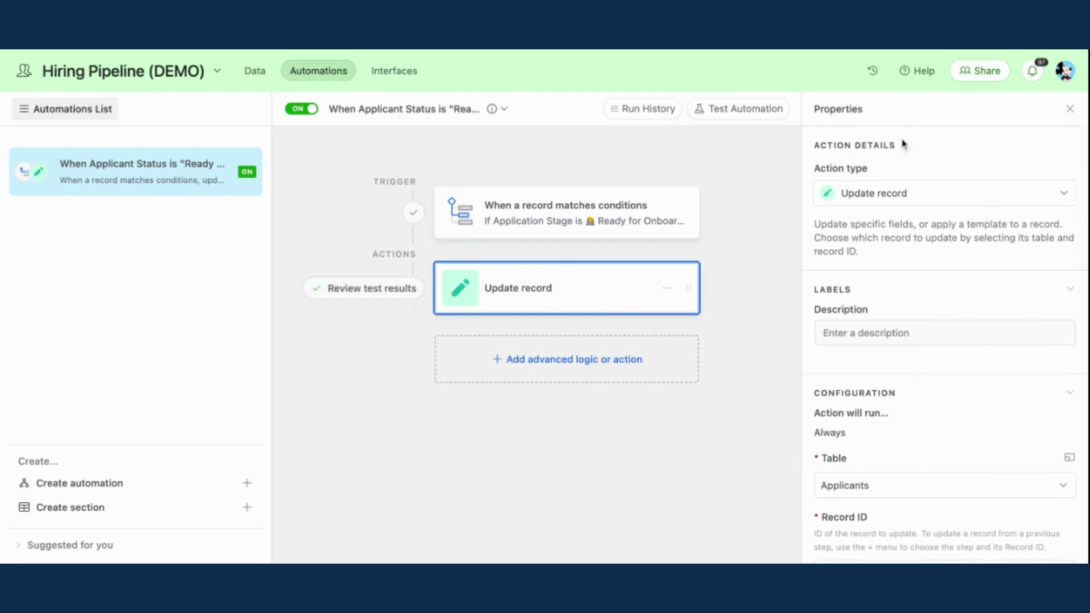
{"action": "scroll", "coordinate": [938, 256], "scroll_direction": "down", "scroll_amount": 1}
{"action": "scroll", "coordinate": [938, 257], "scroll_direction": "down", "scroll_amount": 4}
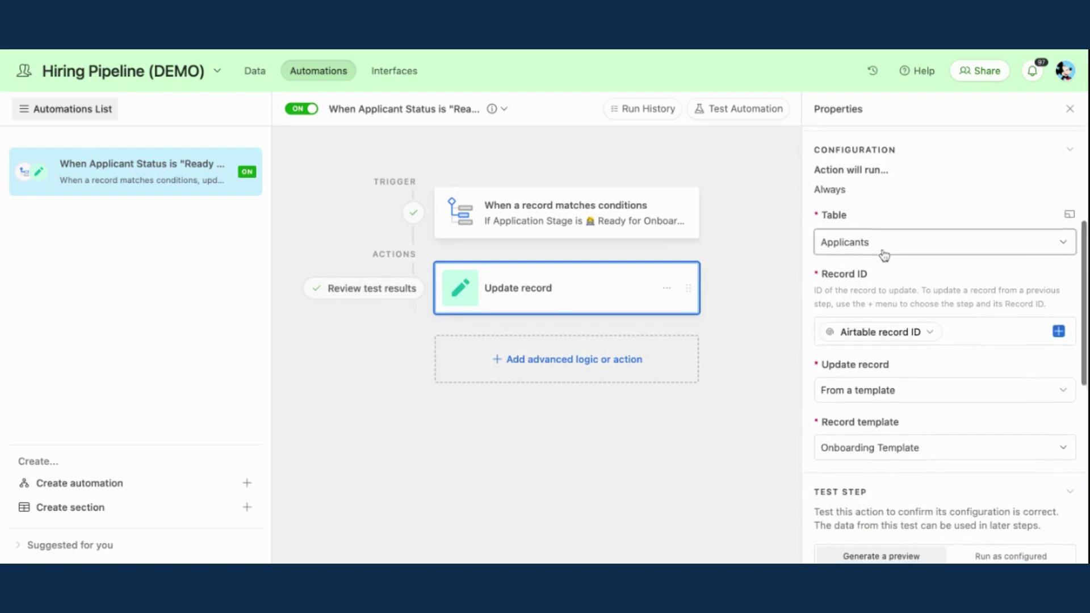
{"action": "scroll", "coordinate": [884, 254], "scroll_direction": "down", "scroll_amount": 3}
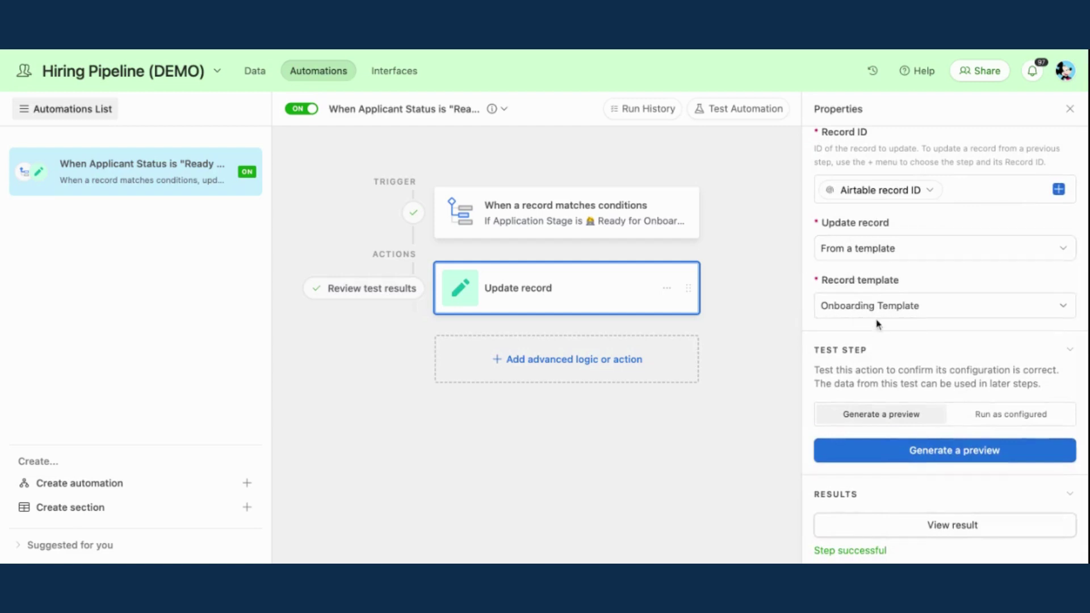
{"action": "scroll", "coordinate": [880, 322], "scroll_direction": "down", "scroll_amount": 5}
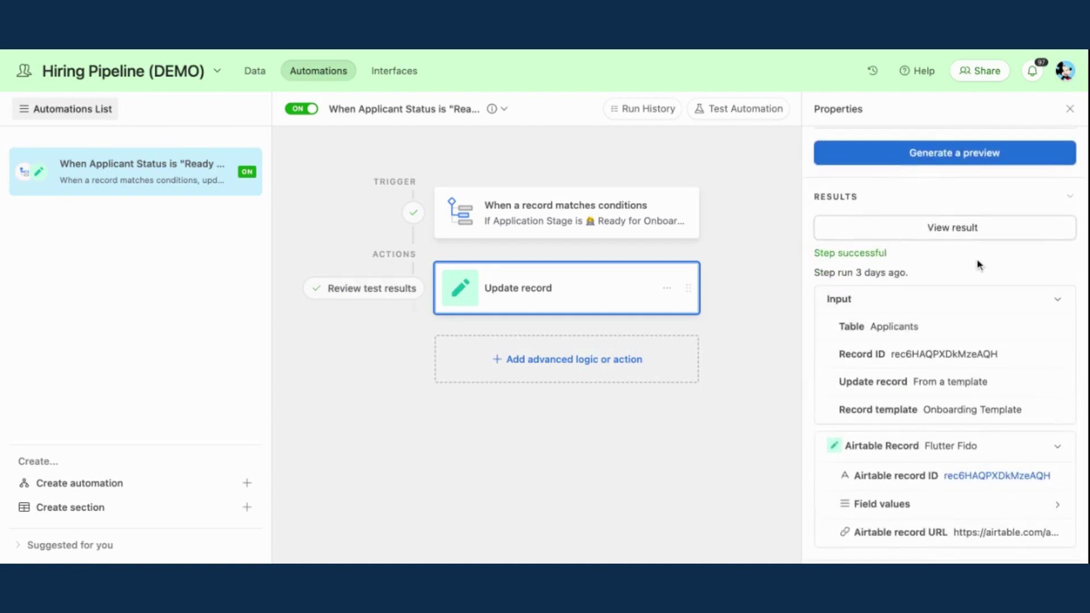
{"action": "scroll", "coordinate": [979, 264], "scroll_direction": "up", "scroll_amount": 5}
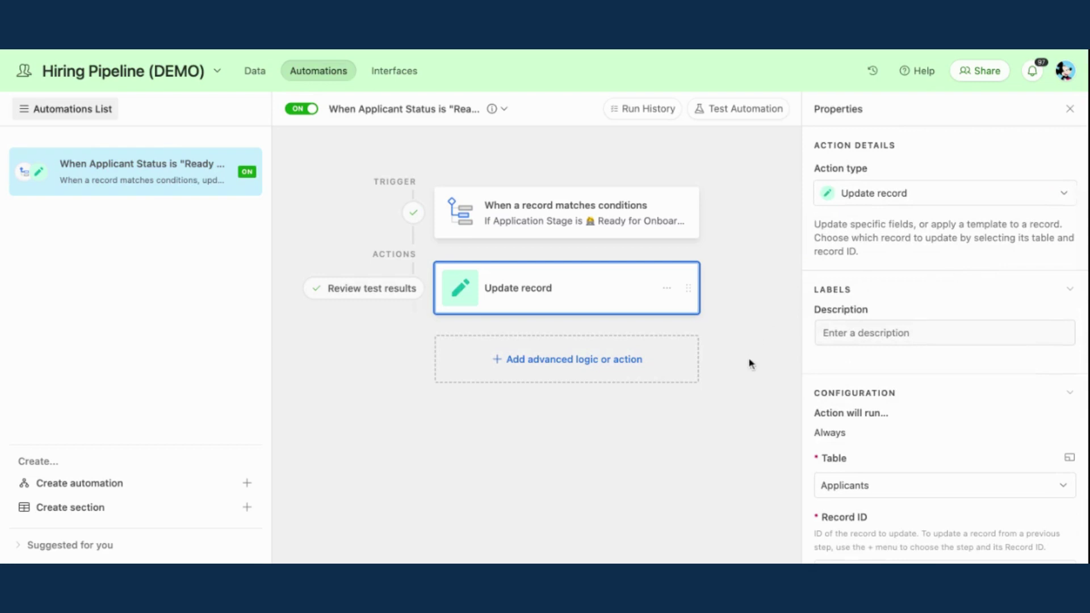
- Return to the Applicants table records in the Data view
{"action": "left_click", "coordinate": [256, 73]}
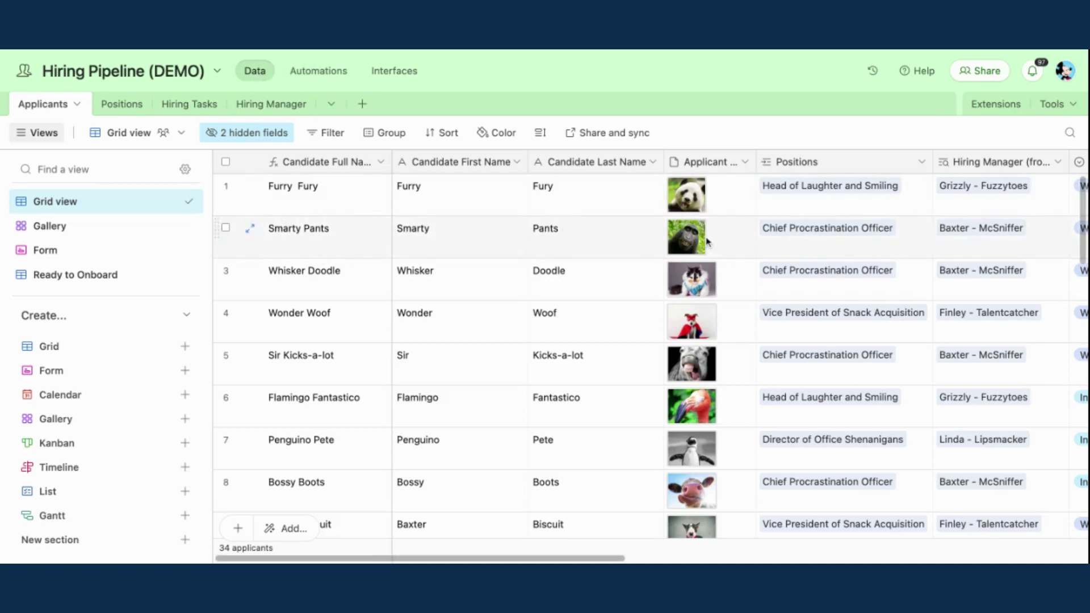
{"action": "scroll", "coordinate": [749, 244], "scroll_direction": "right", "scroll_amount": 10}
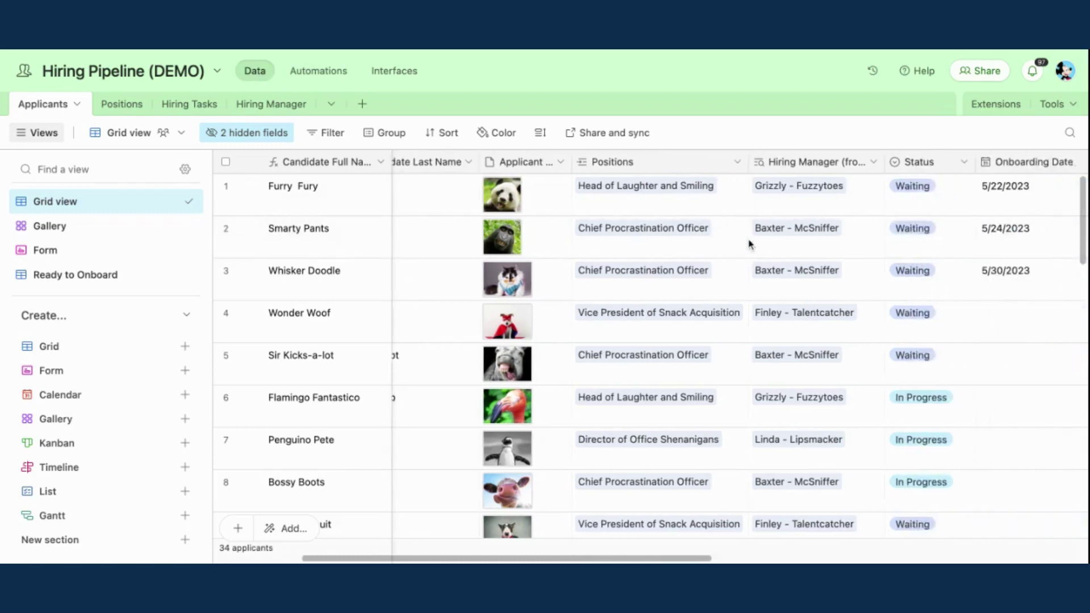
{"action": "scroll", "coordinate": [739, 360], "scroll_direction": "right", "scroll_amount": 10}
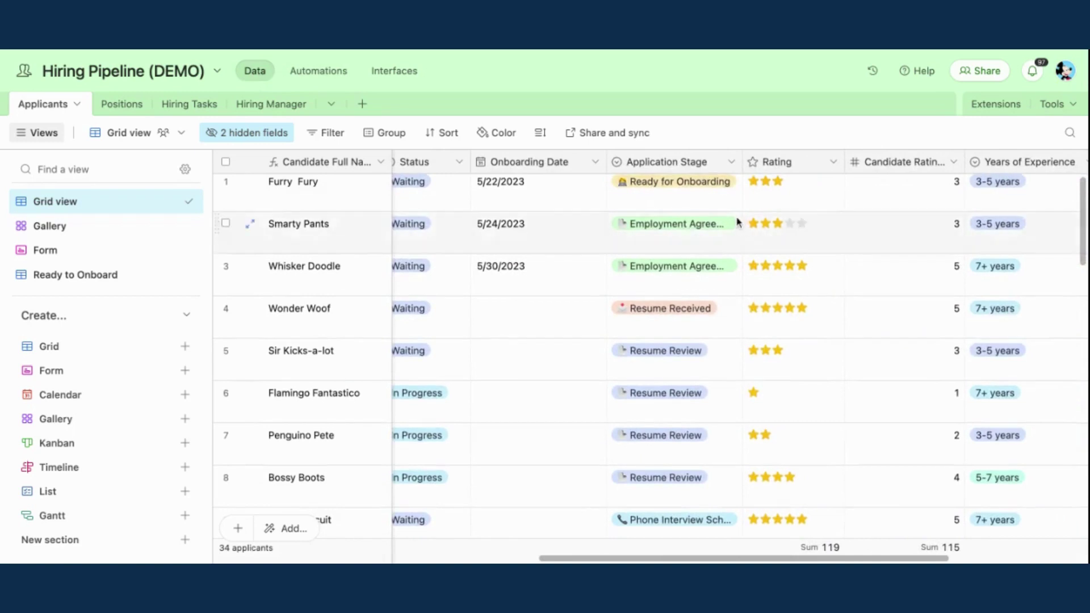
{"action": "scroll", "coordinate": [696, 240], "scroll_direction": "left", "scroll_amount": 1}
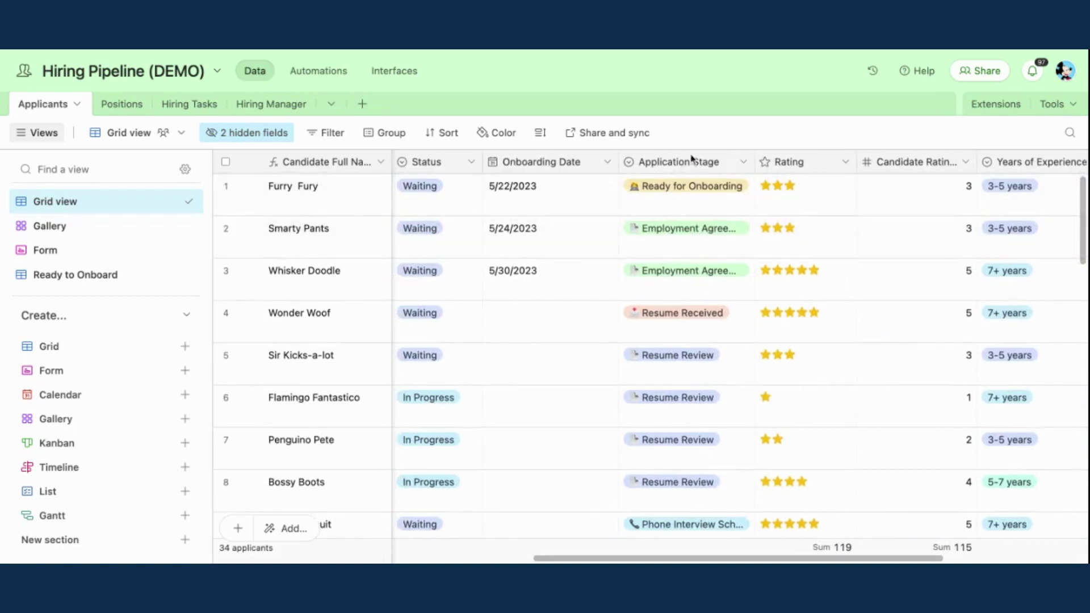
- Inspect Smarty Pants' Application Stage choices unchanged and confirm Hiring Tasks is empty
{"action": "left_click", "coordinate": [704, 236]}
{"action": "left_click", "coordinate": [705, 234]}
{"action": "scroll", "coordinate": [683, 379], "scroll_direction": "down", "scroll_amount": 3}
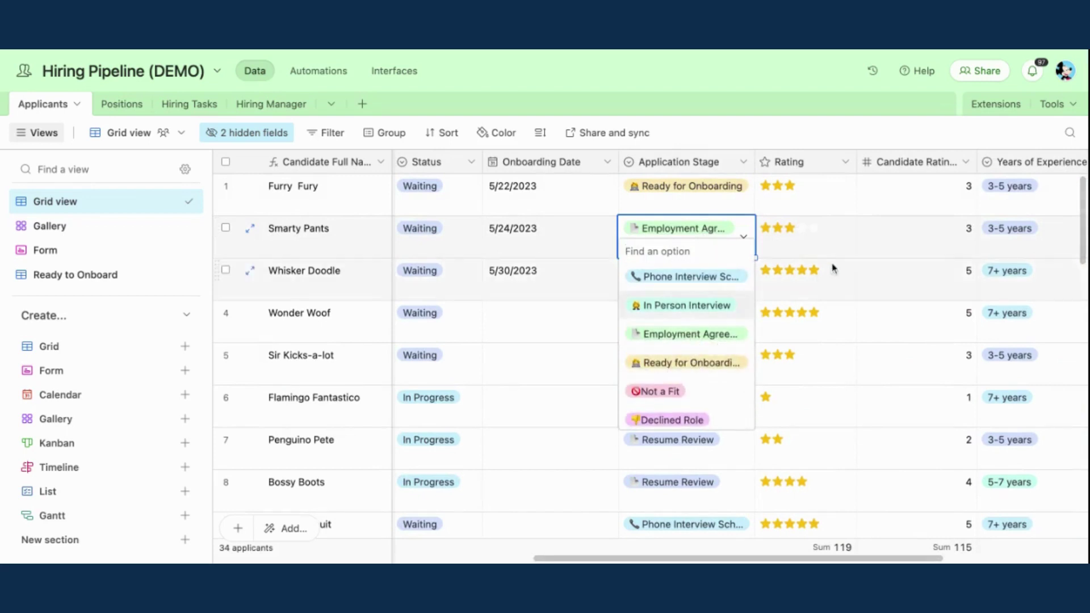
{"action": "left_click", "coordinate": [596, 239]}
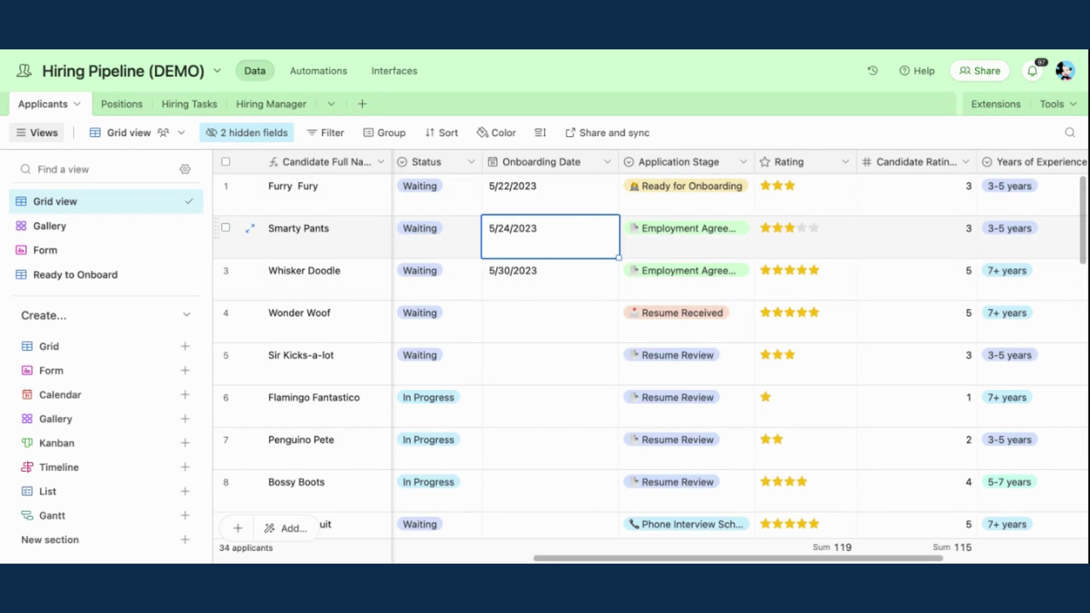
{"action": "scroll", "coordinate": [733, 357], "scroll_direction": "right", "scroll_amount": 5}
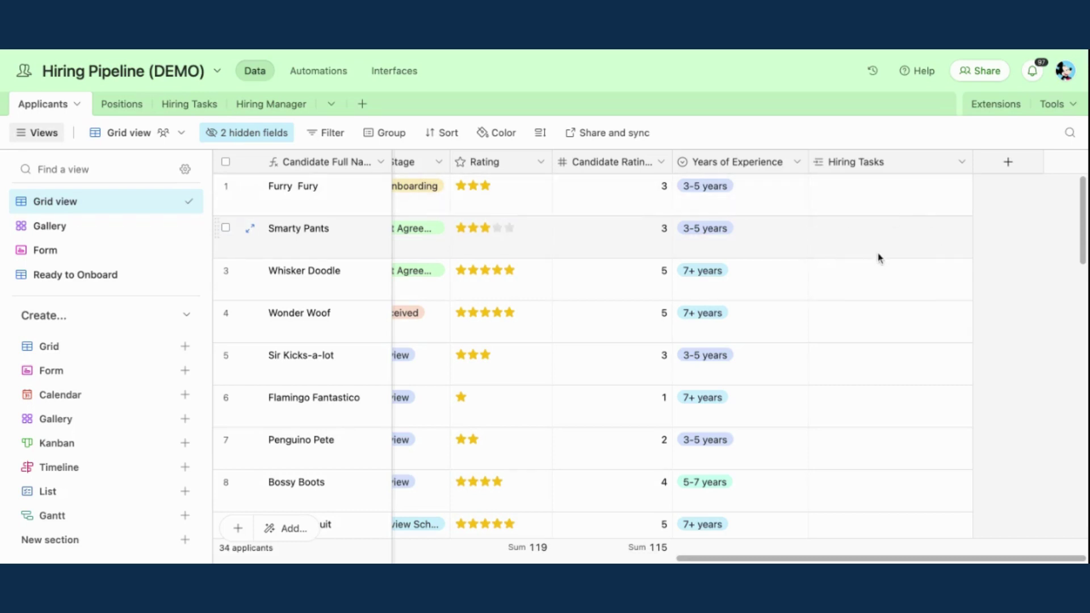
- Change Smarty Pants' Application Stage to Ready for Onboarding
{"action": "scroll", "coordinate": [879, 258], "scroll_direction": "left", "scroll_amount": 5}
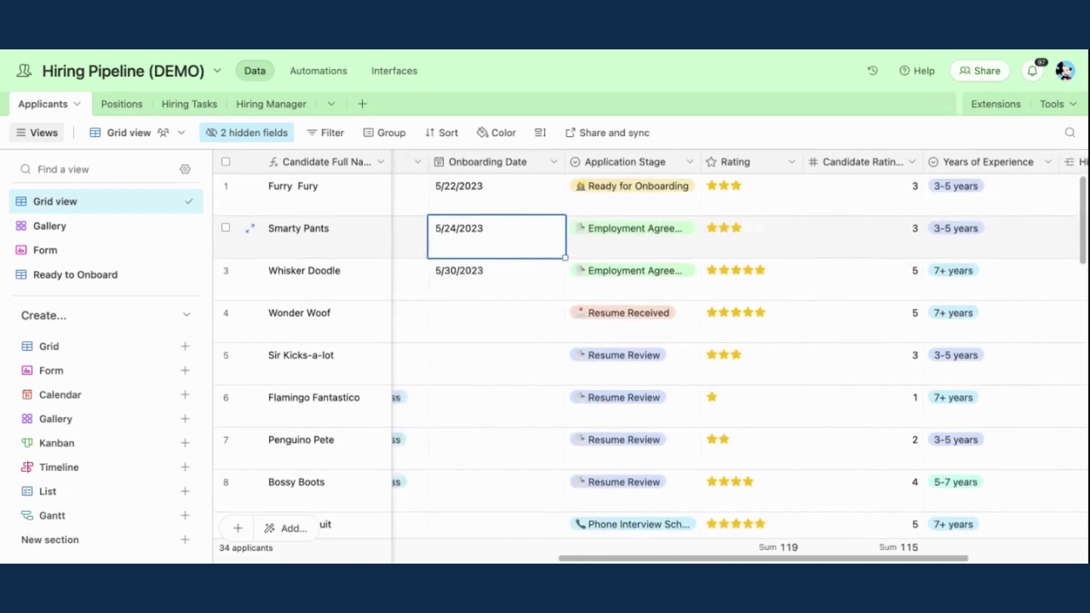
{"action": "scroll", "coordinate": [879, 259], "scroll_direction": "right", "scroll_amount": 4}
{"action": "scroll", "coordinate": [528, 259], "scroll_direction": "left", "scroll_amount": 1}
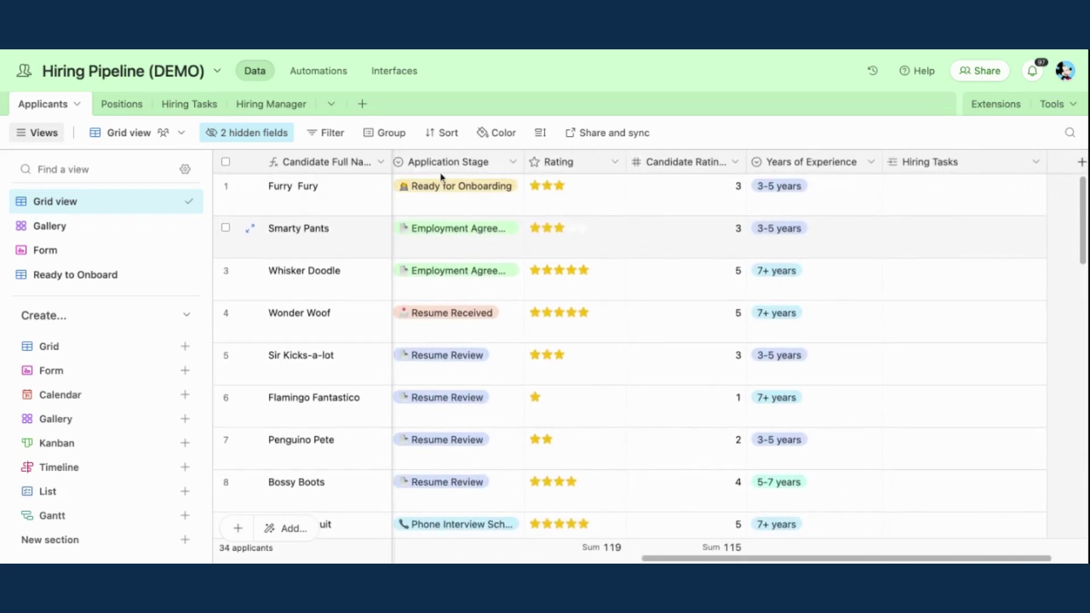
{"action": "left_click", "coordinate": [485, 242]}
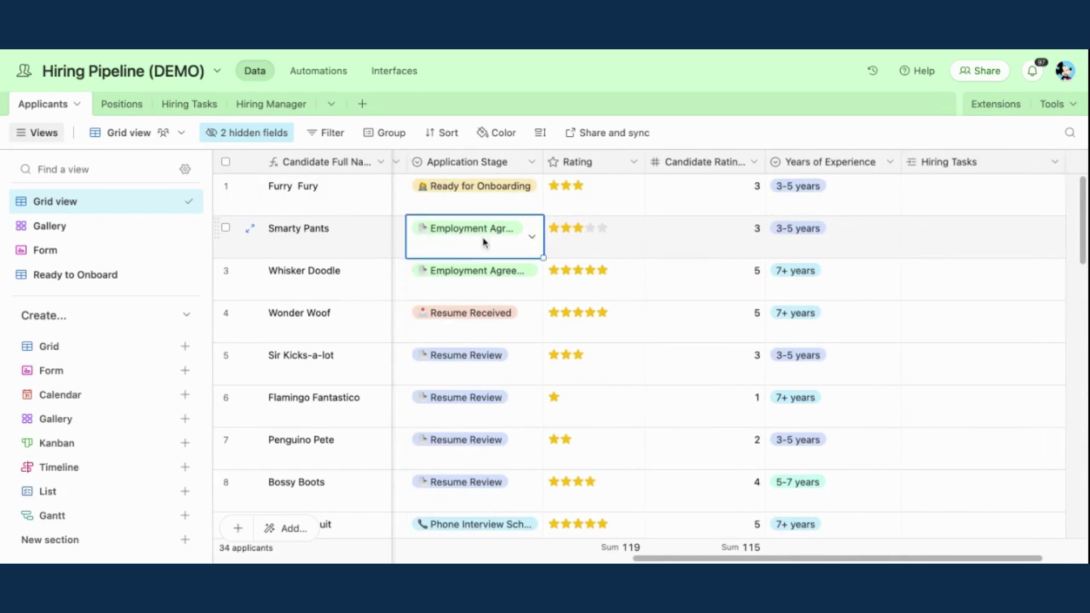
{"action": "left_click", "coordinate": [484, 239]}
{"action": "scroll", "coordinate": [483, 331], "scroll_direction": "down", "scroll_amount": 3}
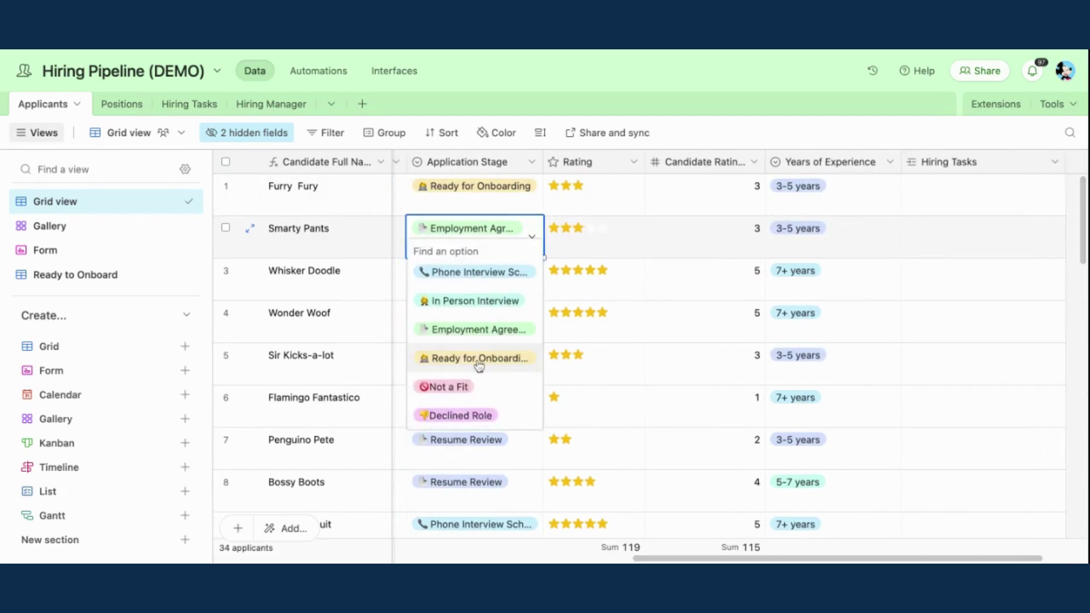
{"action": "left_click", "coordinate": [479, 363]}
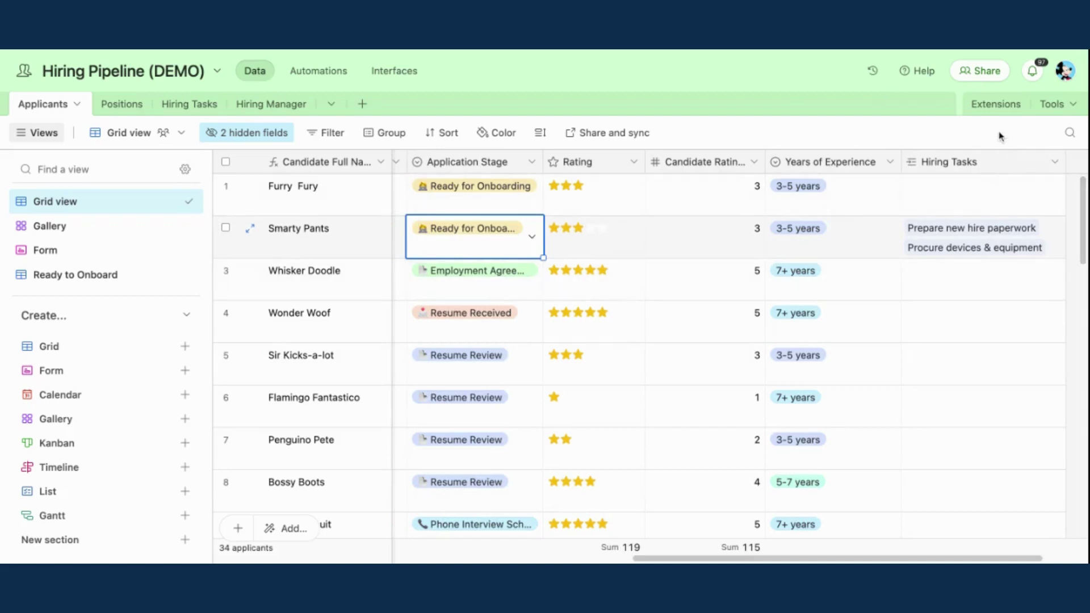
{"action": "key", "text": "Escape"}
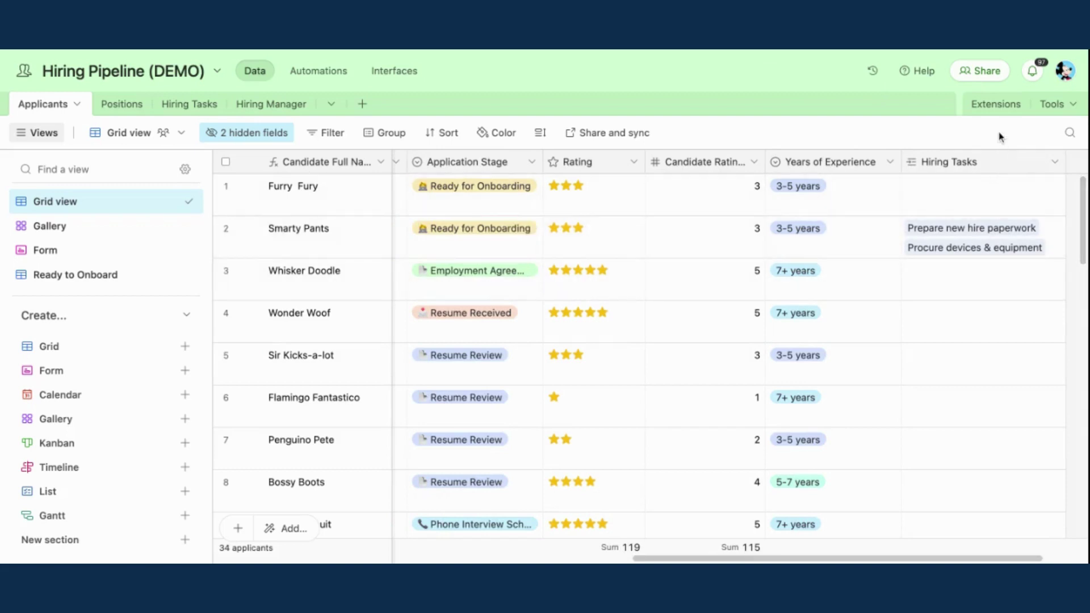